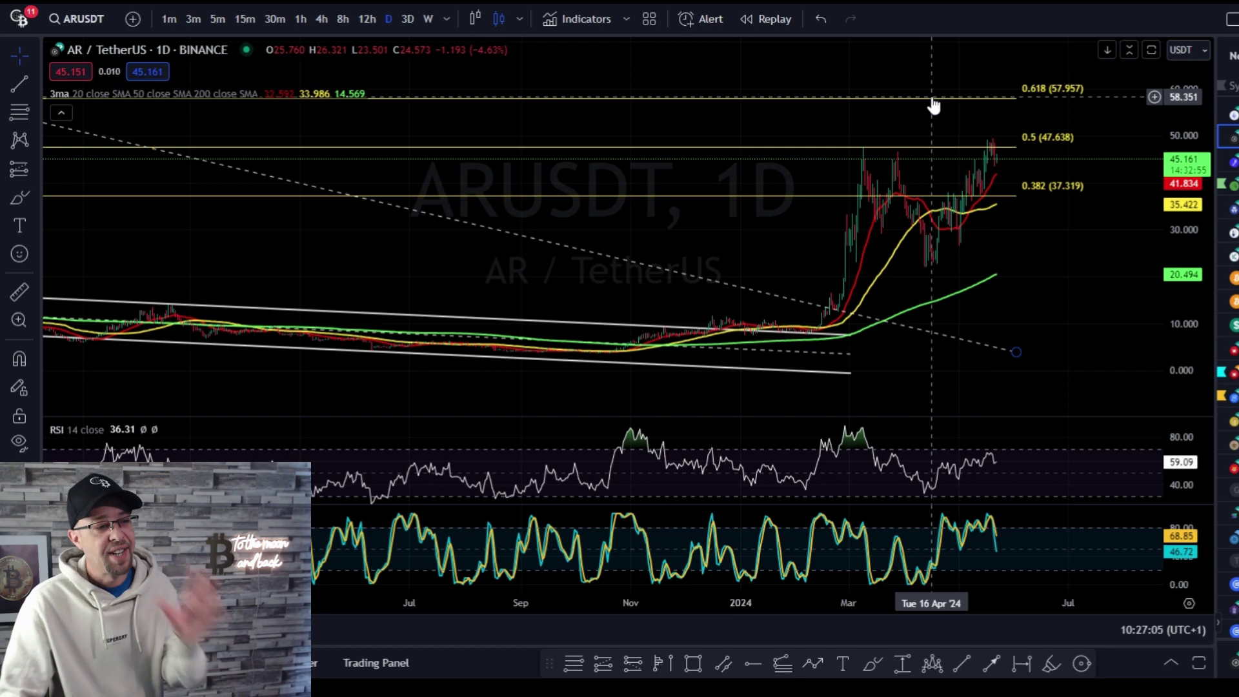
- Zoom and pan the ARUSDT chart onto the 2024 rally so the 0.786 Fibonacci level is visible
scroll(940, 177, down, 5)
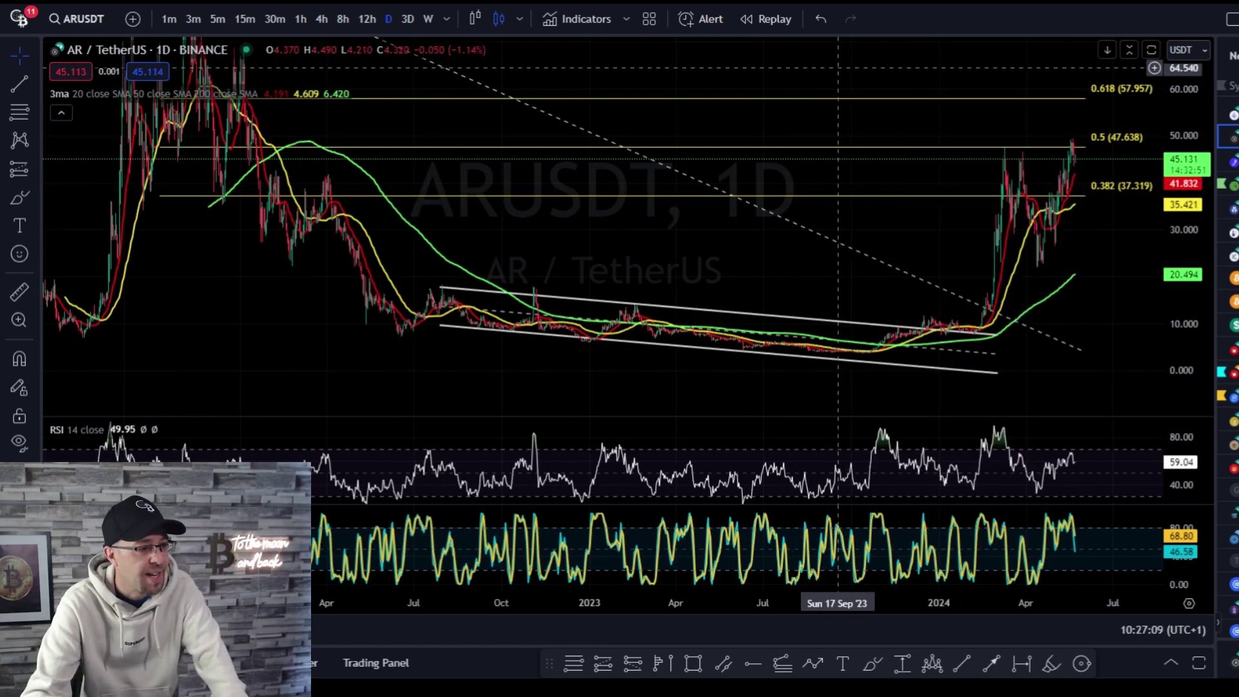
drag(834, 115, 833, 293)
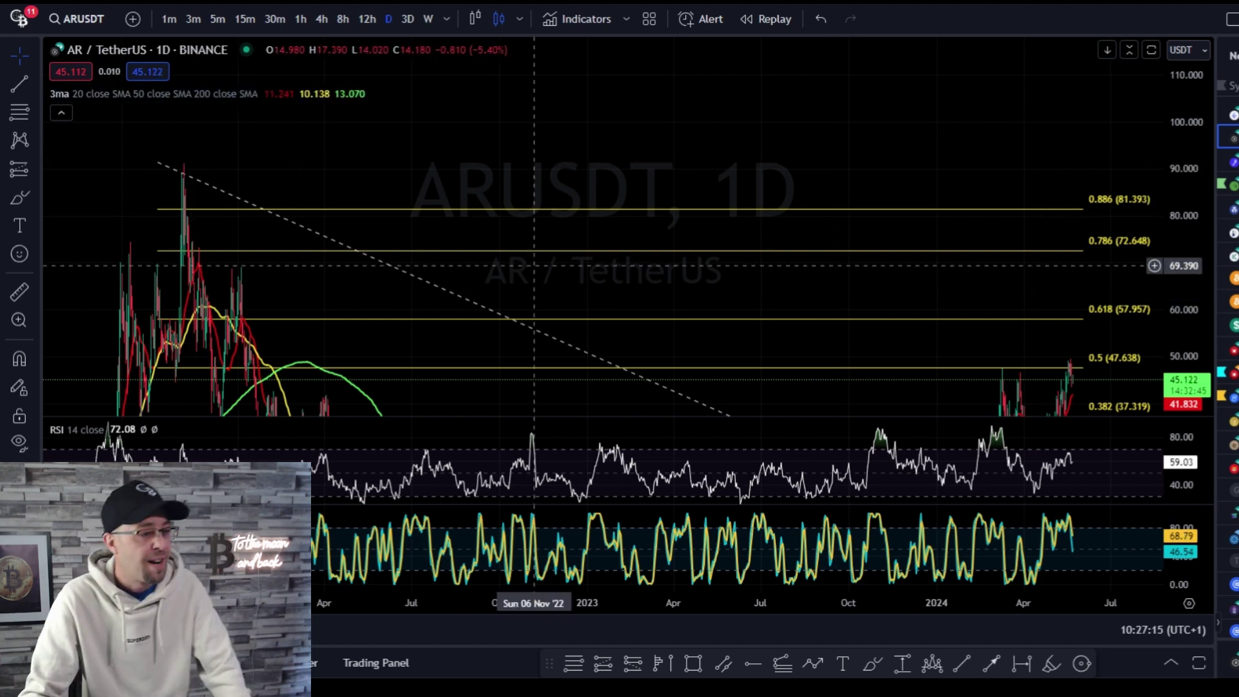
drag(615, 254, 500, 49)
drag(875, 306, 771, 316)
scroll(987, 277, up, 5)
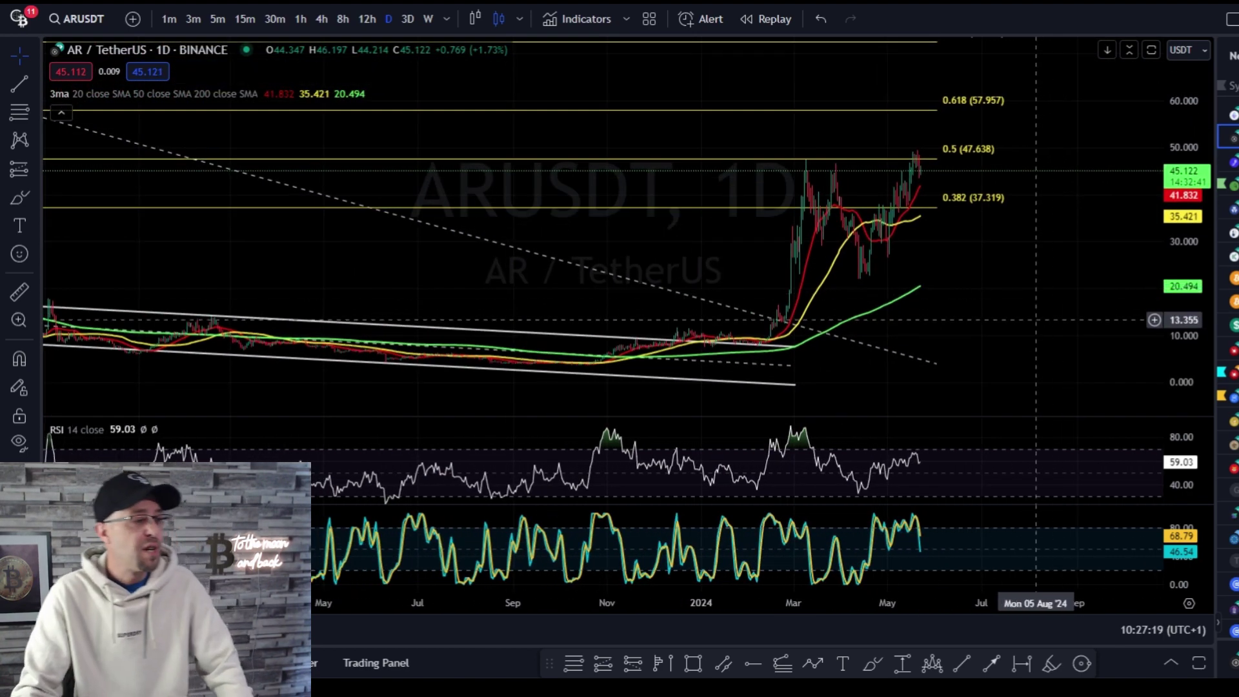
scroll(987, 277, up, 2)
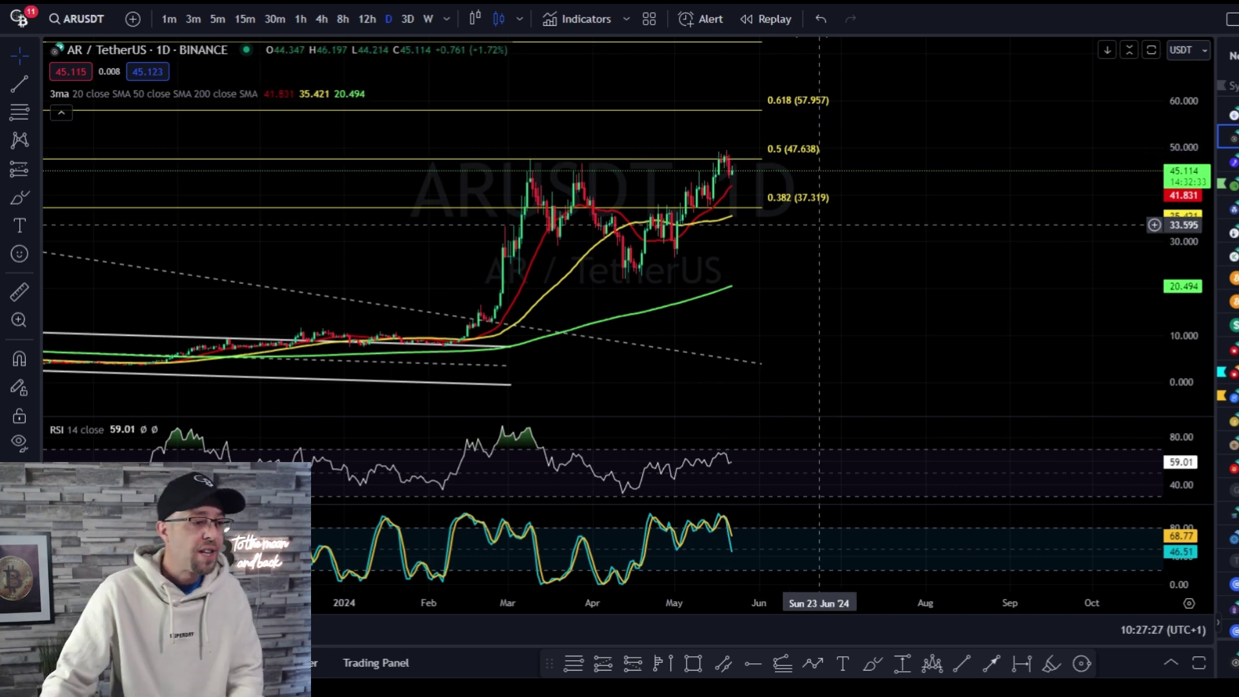
drag(884, 277, 935, 302)
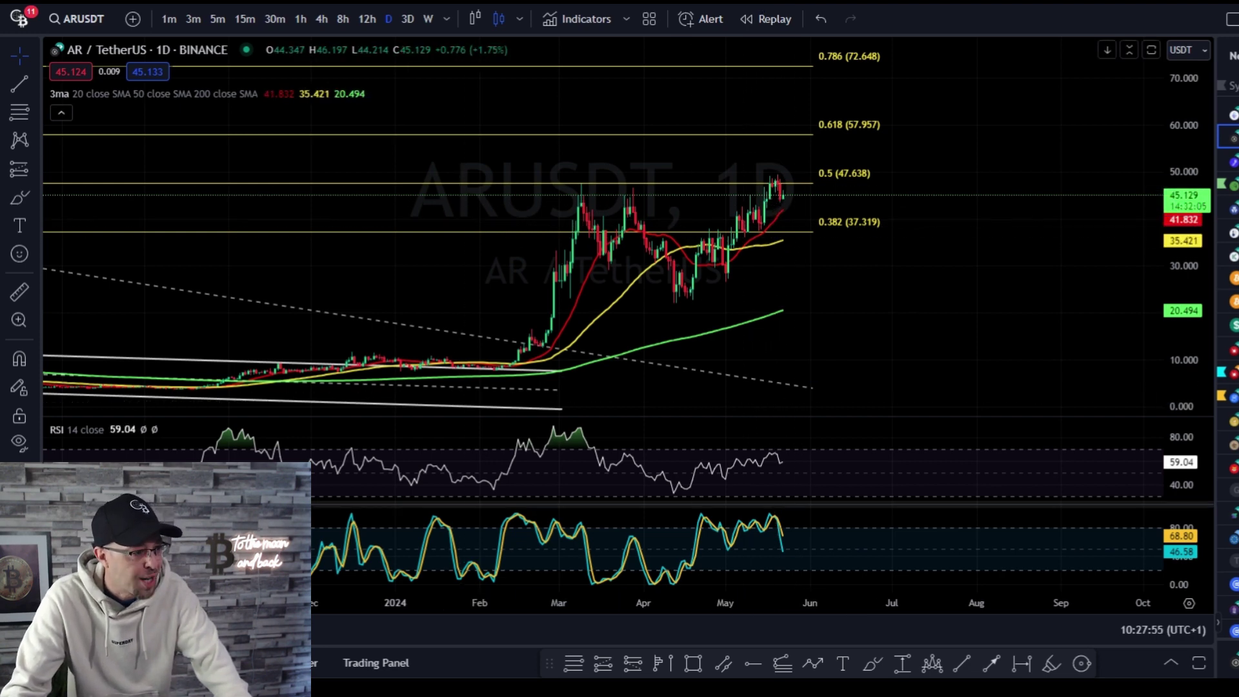
- Sketch a freehand brush projection toward the 0.618 level, then undo it
click(872, 663)
mouse_move(757, 192)
mouse_down()
mouse_move(771, 169)
mouse_move(784, 179)
mouse_move(795, 130)
mouse_up()
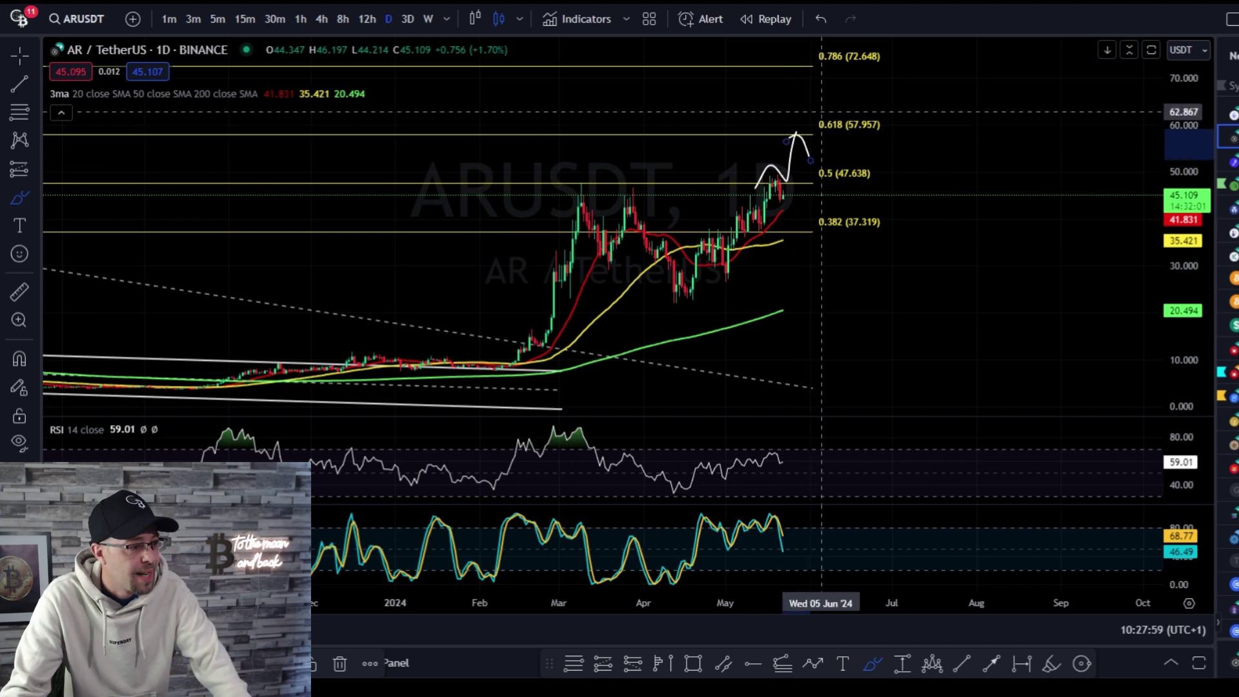
click(821, 19)
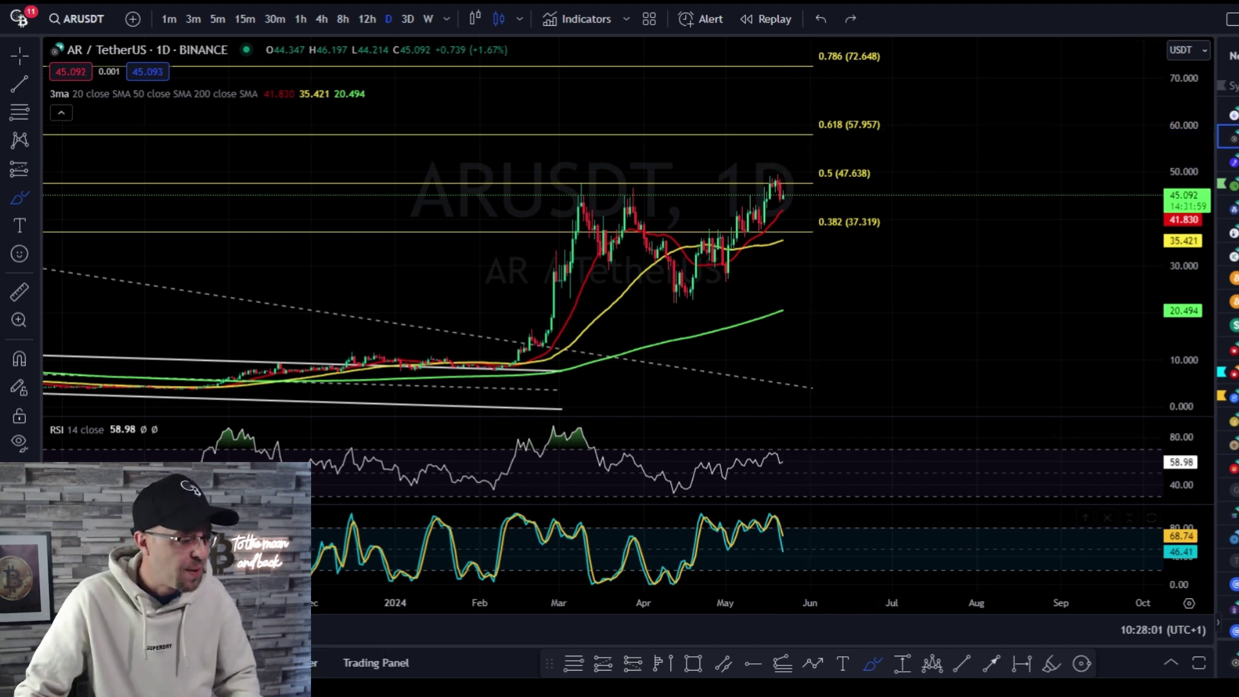
- Draw a rising trend line from the early-March high to the late-May high near 50.154
click(967, 667)
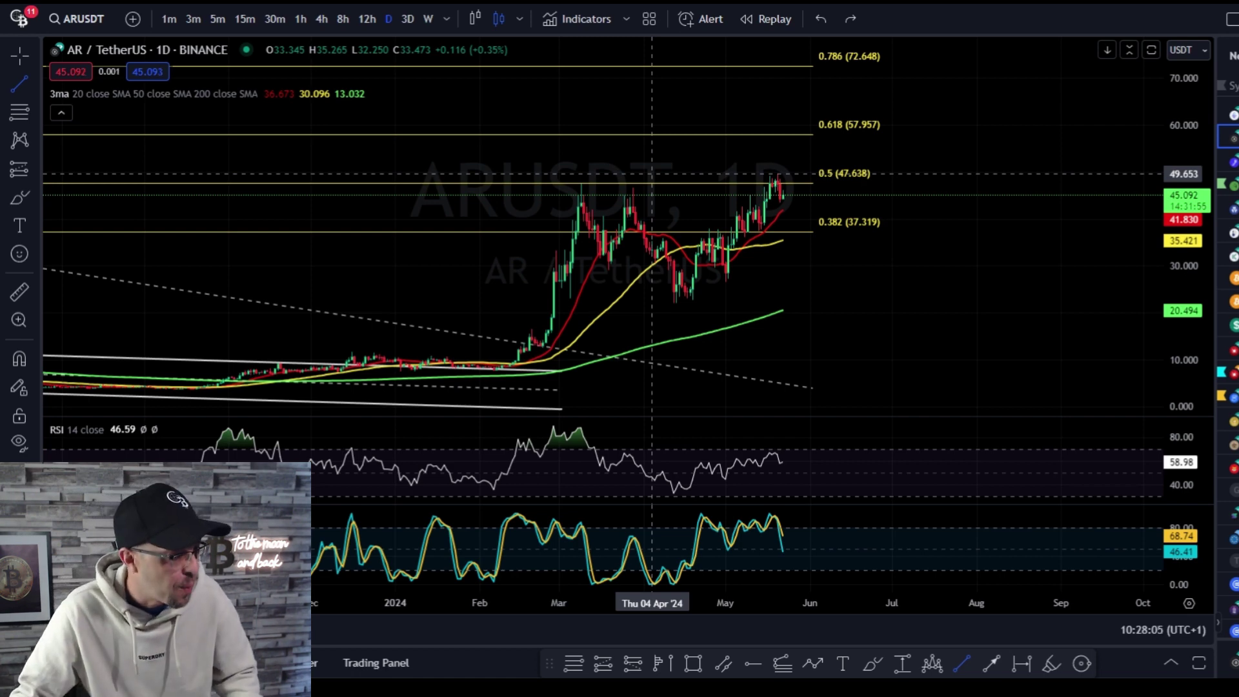
click(581, 198)
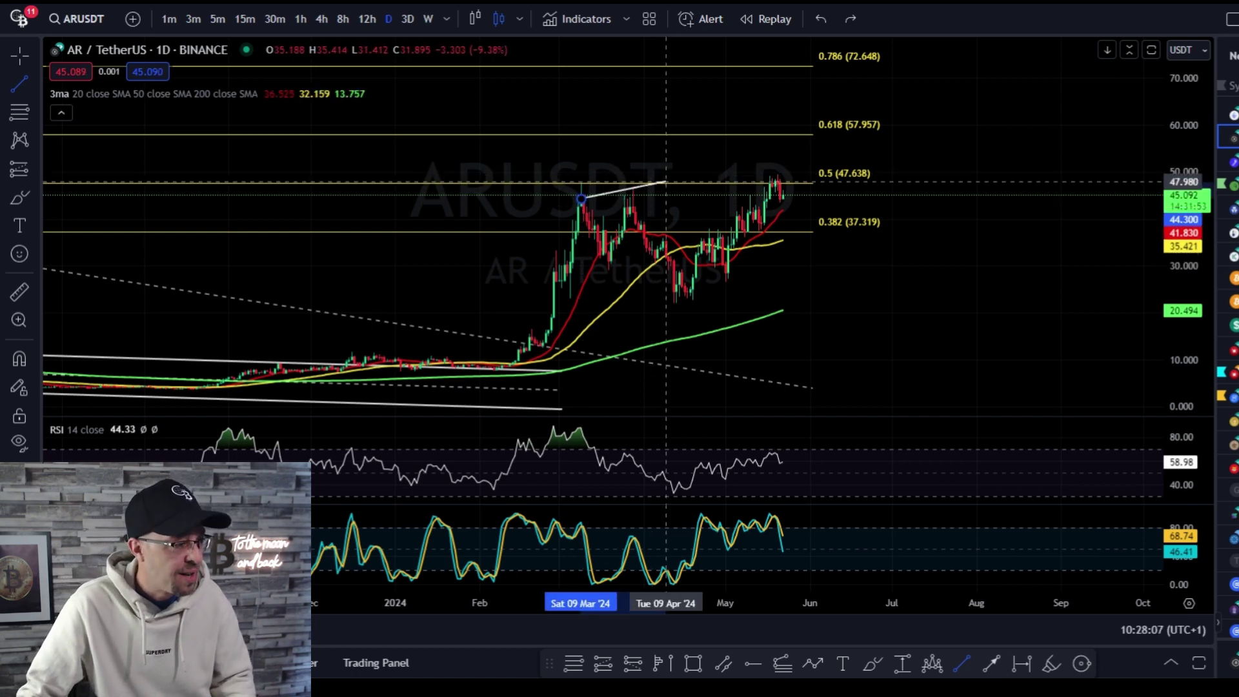
click(804, 172)
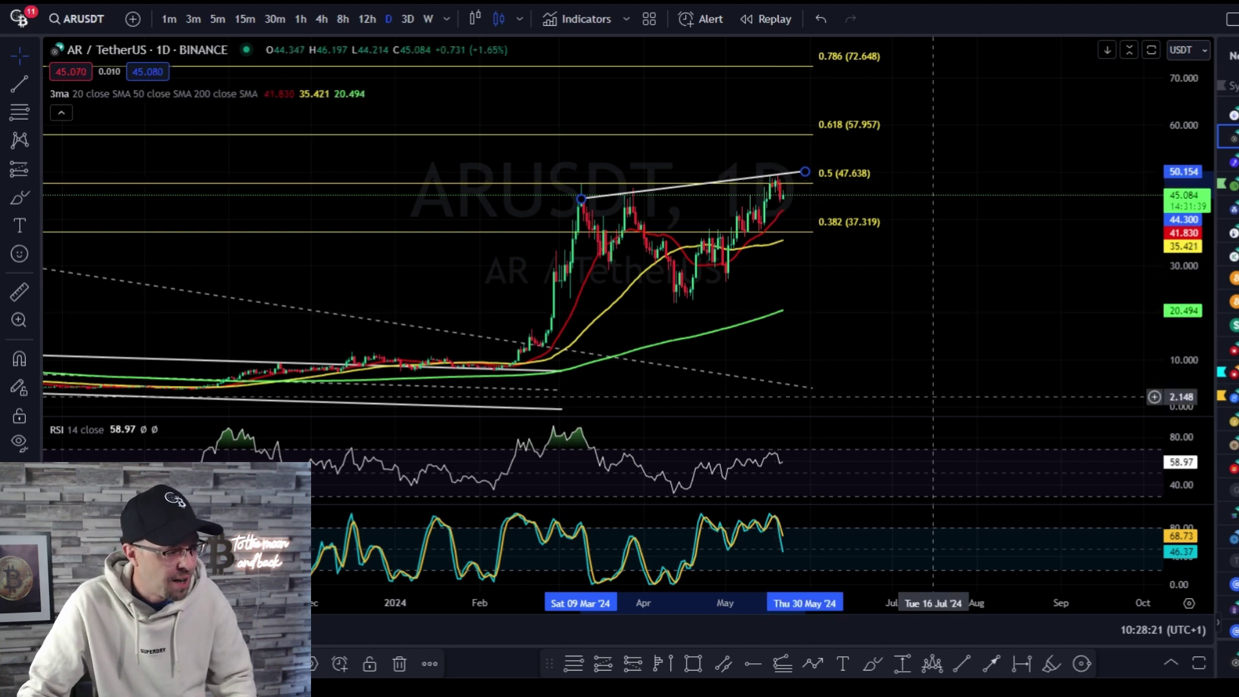
- In a maximised RSI pane, draw a falling trendline from the late-February peak into July, then restore the layout
double_click(832, 459)
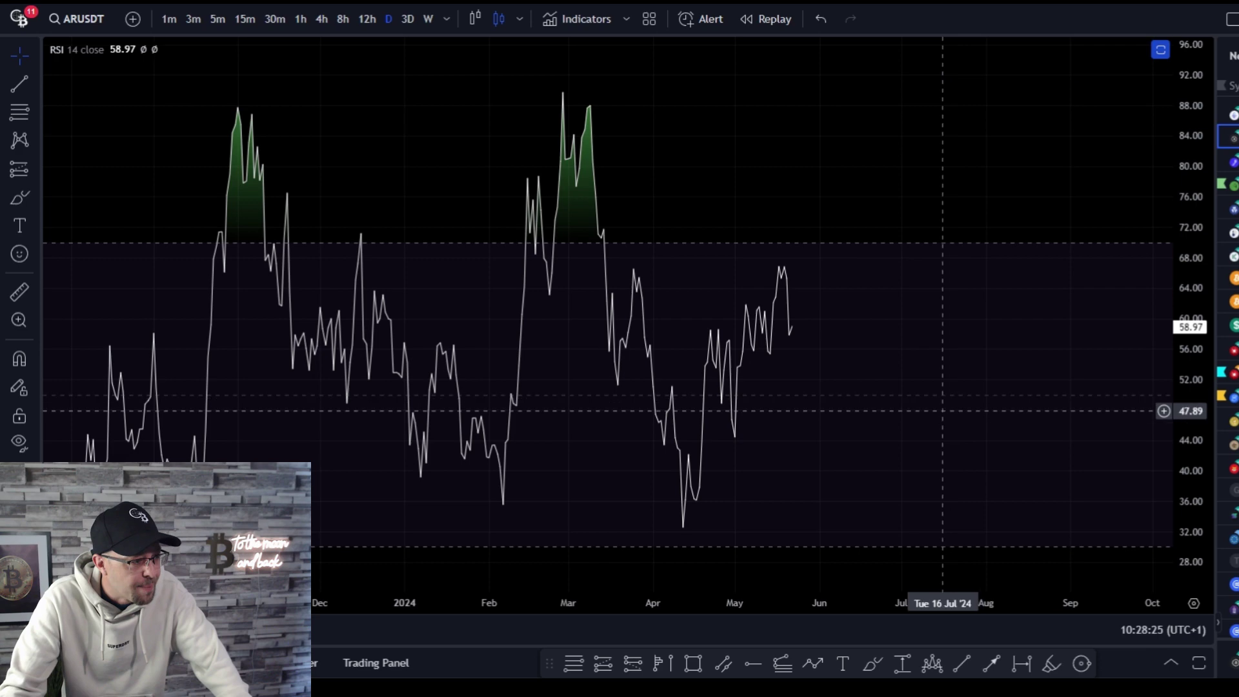
click(961, 663)
click(563, 95)
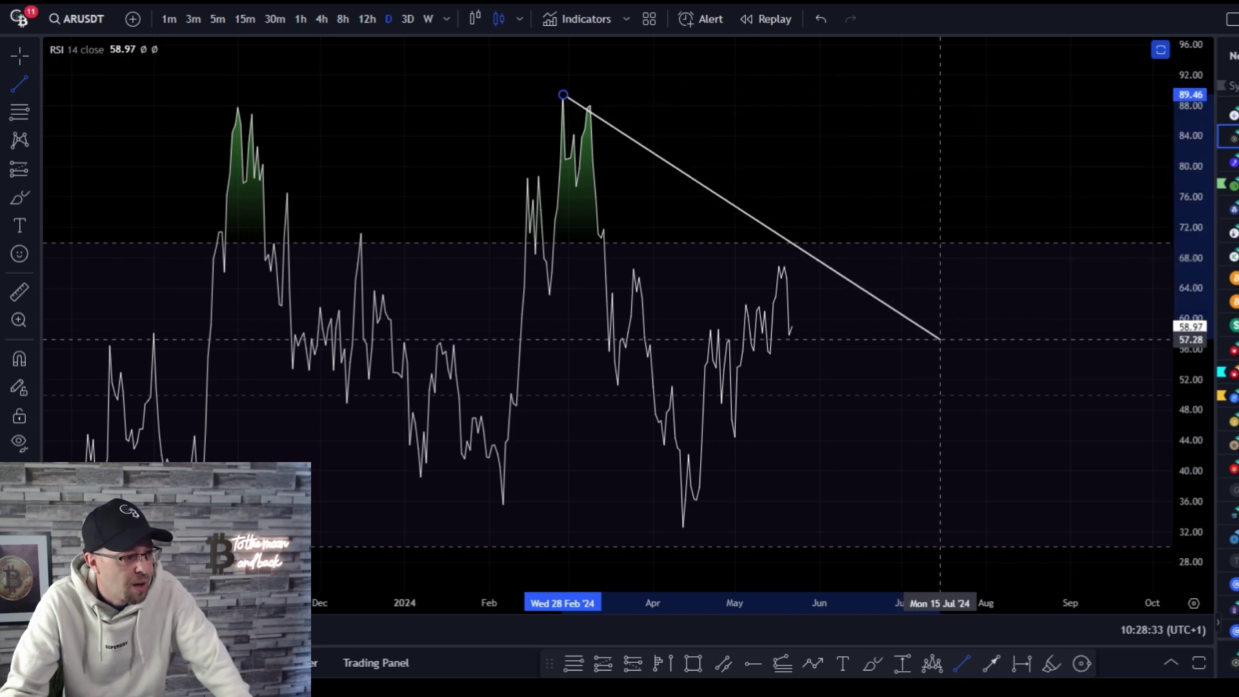
click(932, 373)
double_click(821, 329)
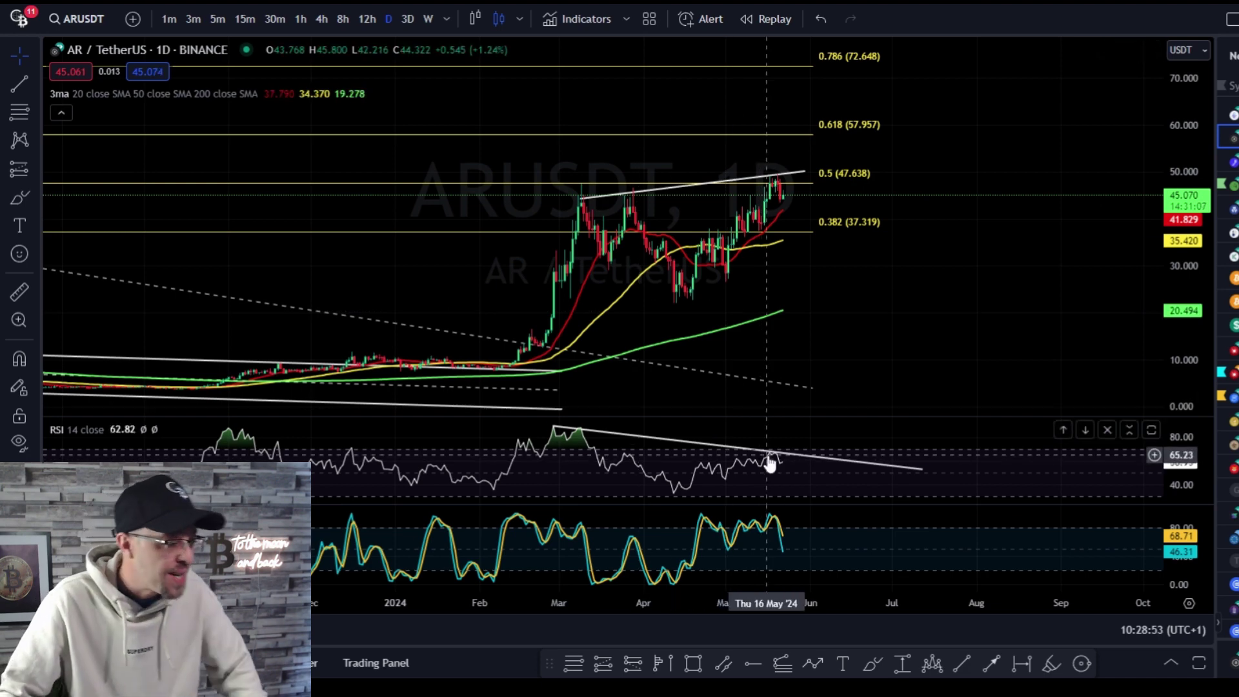
- Draw a three-point rising path from the late-May RSI high up through the falling RSI trendline
click(813, 662)
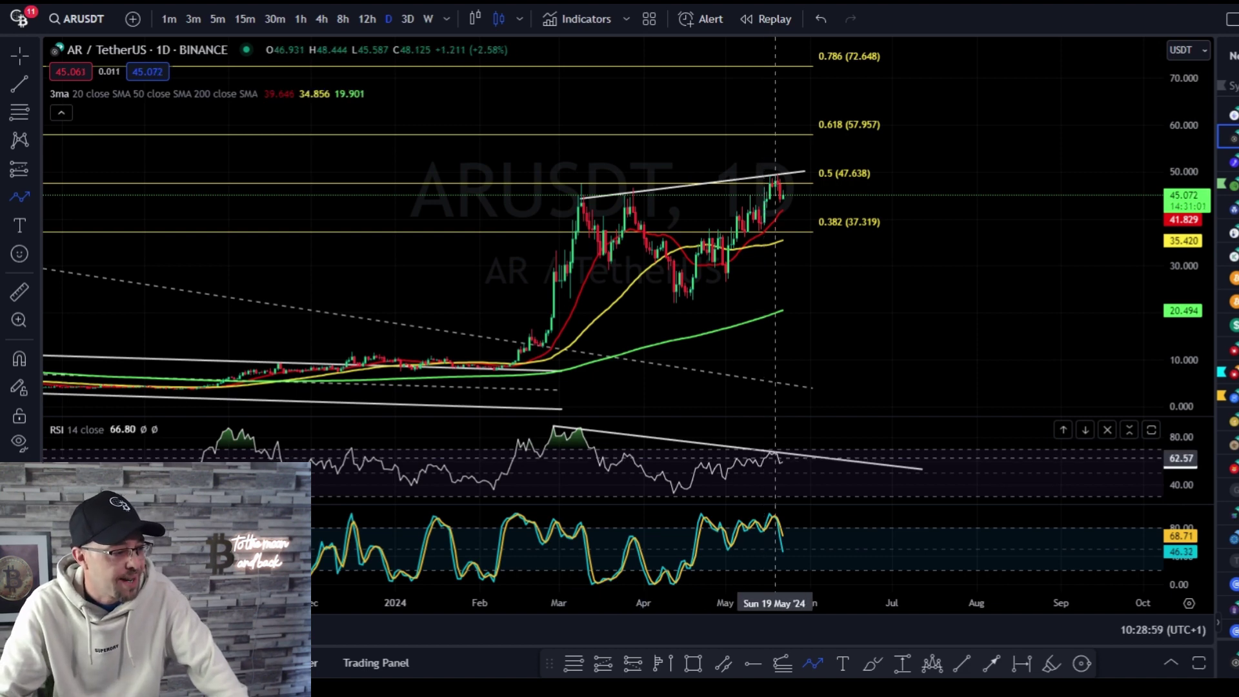
click(774, 467)
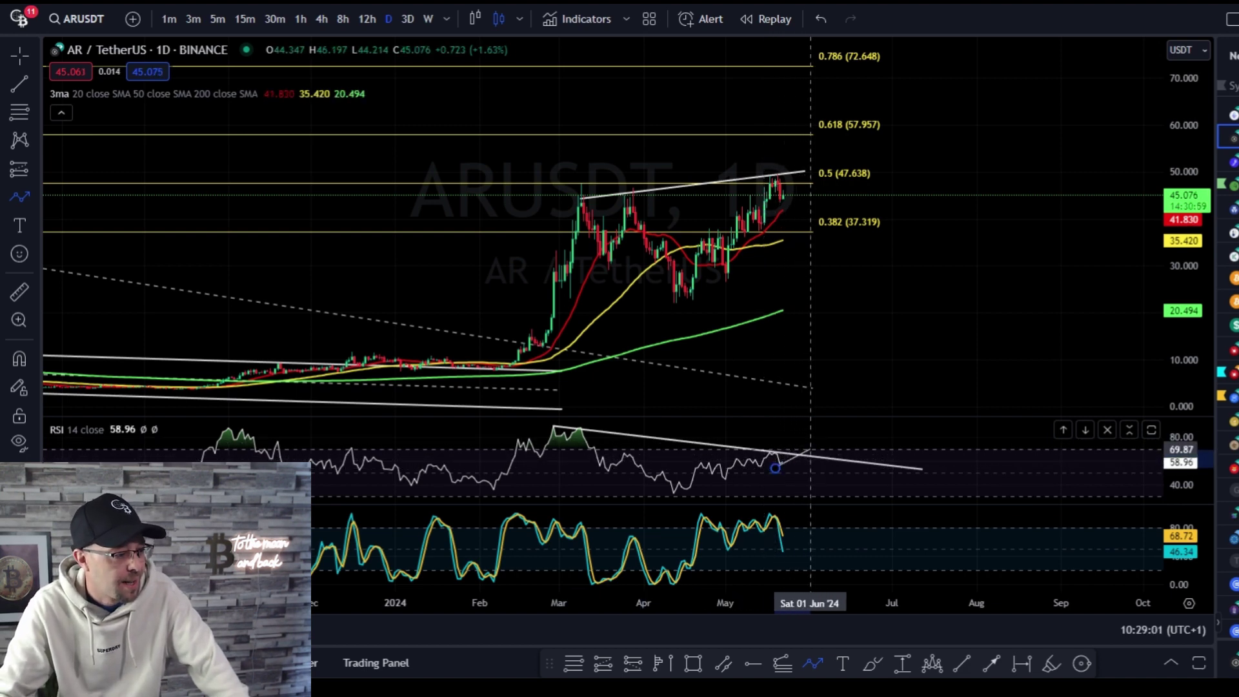
click(811, 443)
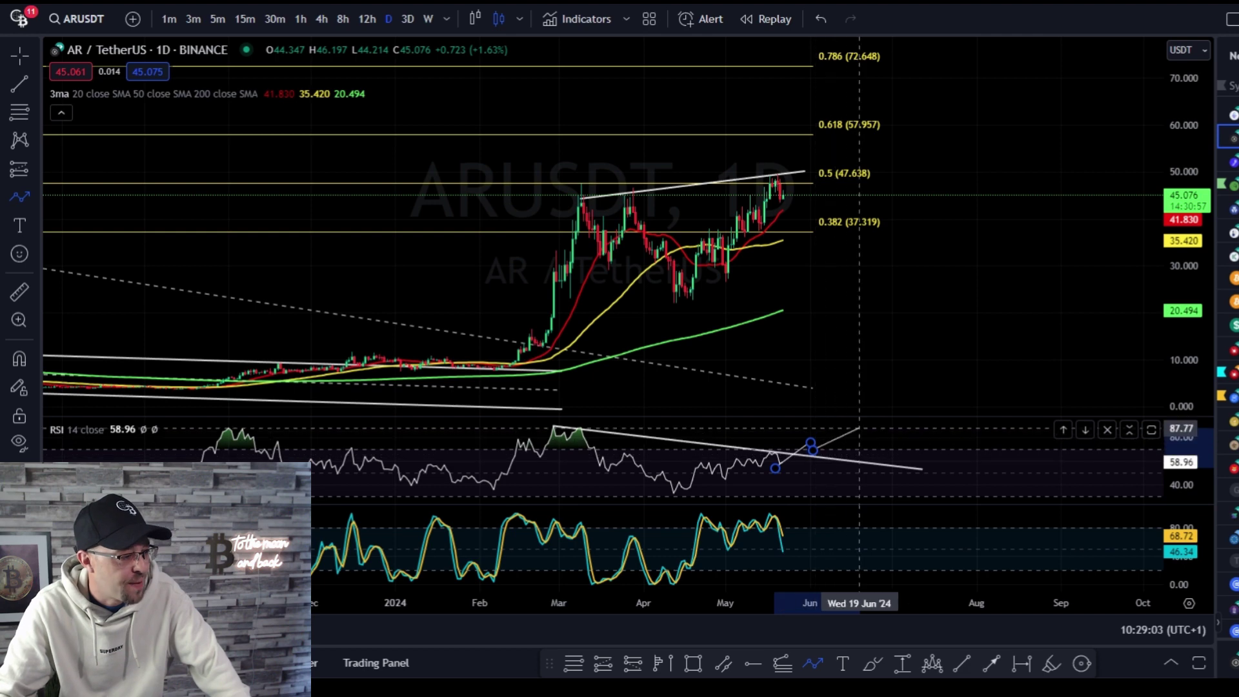
click(859, 426)
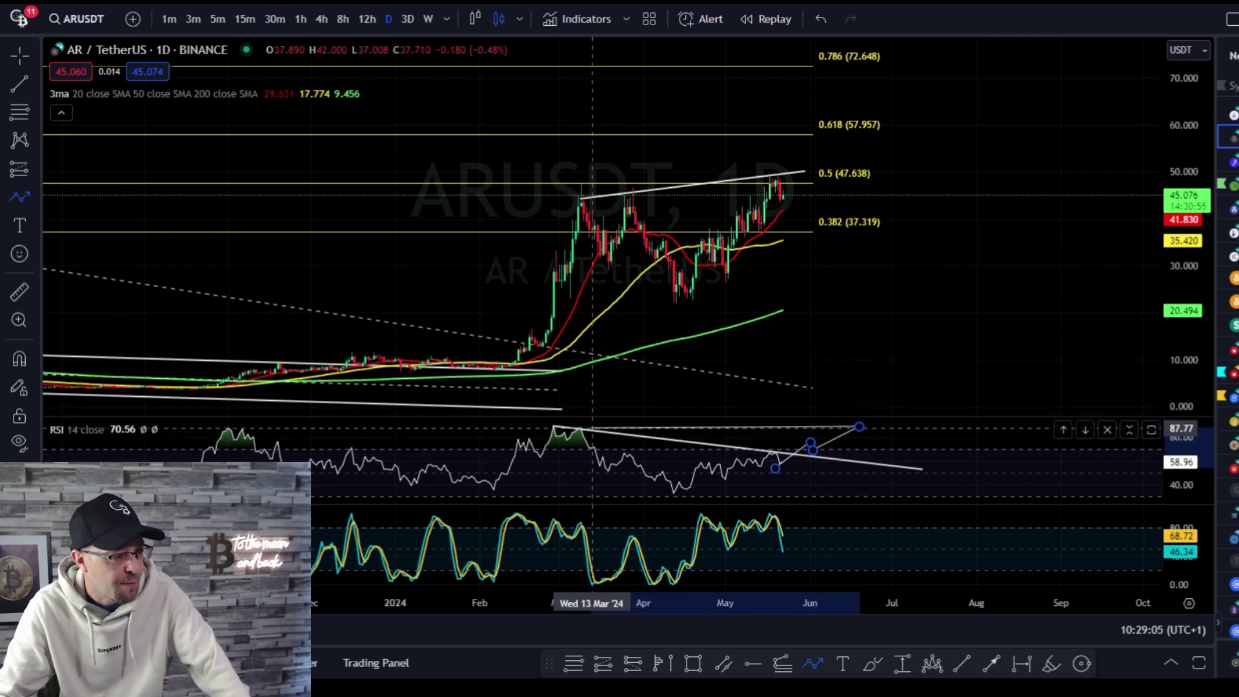
key(Escape)
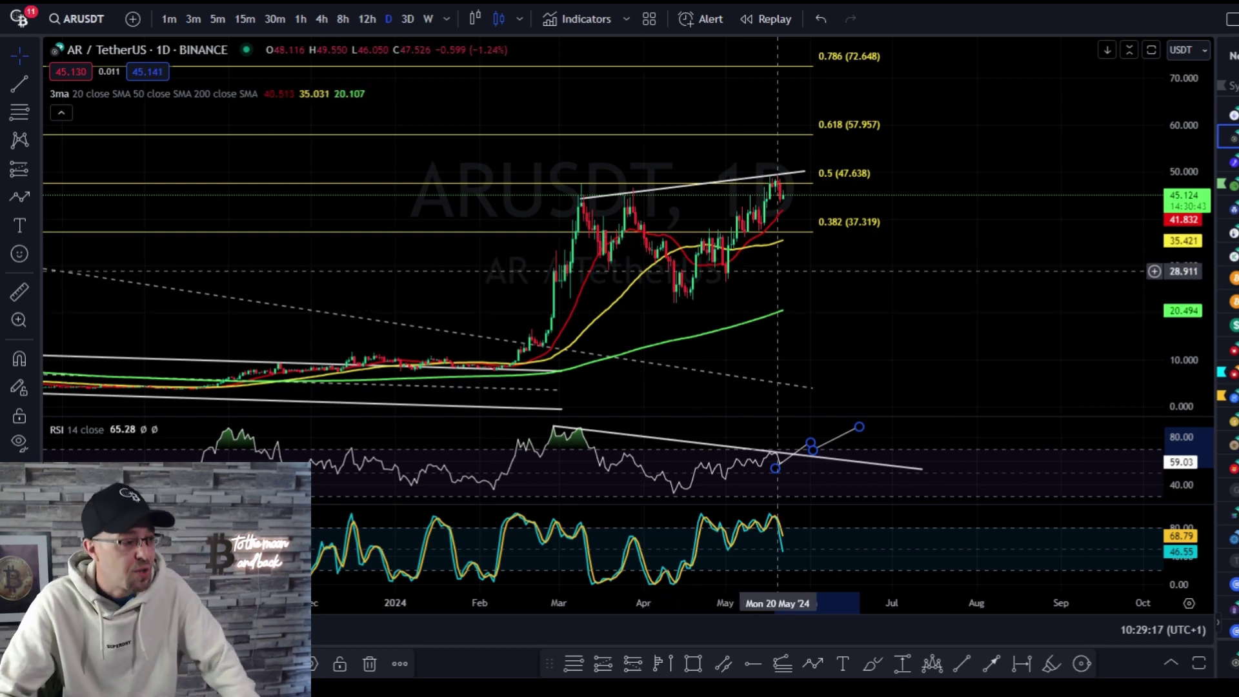
- Expand the ARUSDT price pane to full height, hiding the RSI and stochastic panes below it
right_click(877, 273)
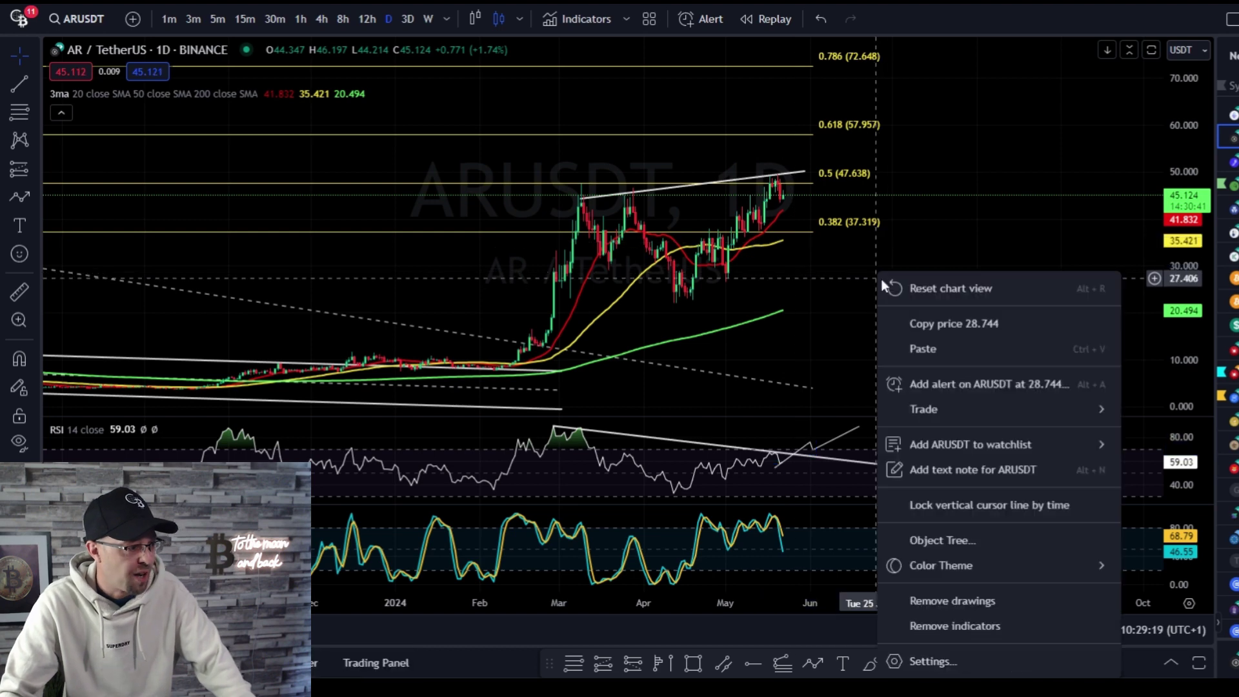
key(Escape)
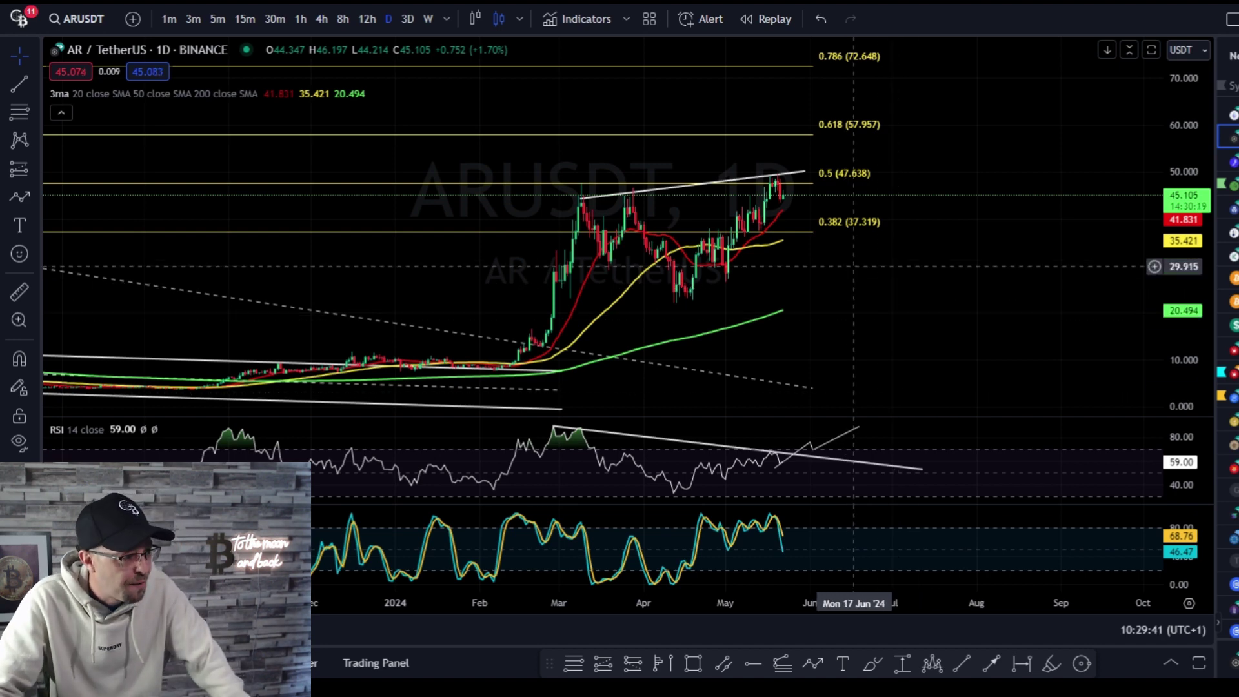
scroll(892, 369, down, 3)
right_click(930, 327)
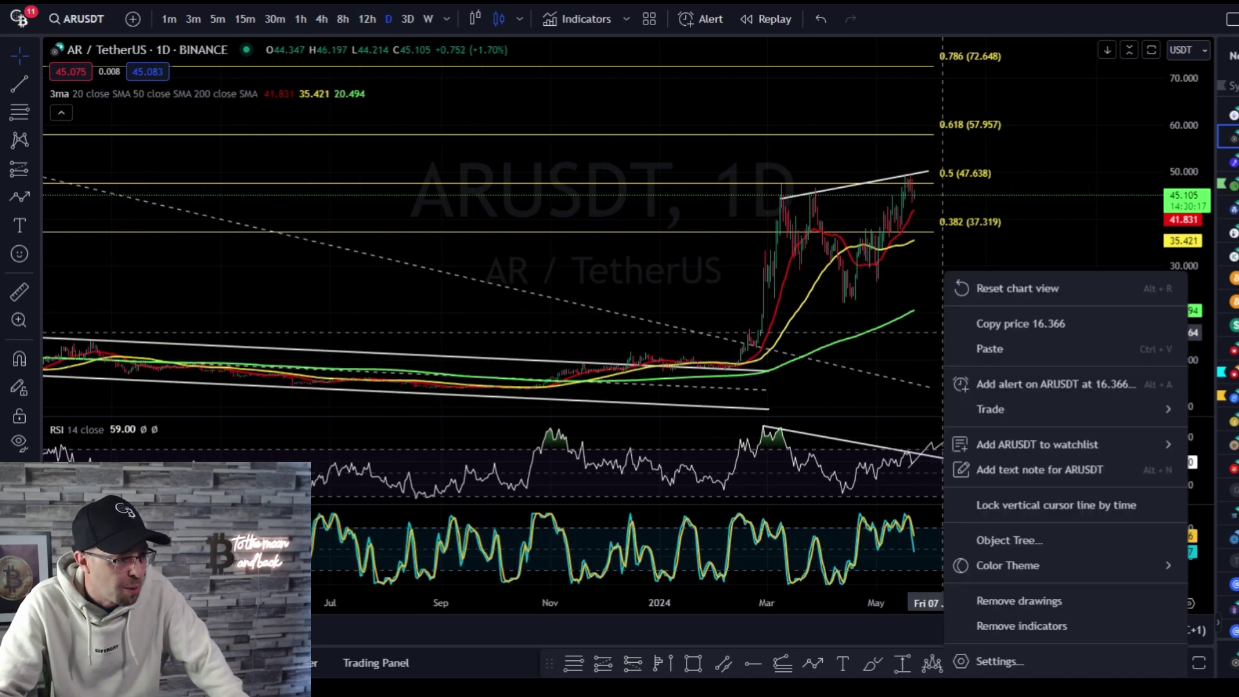
click(935, 327)
scroll(936, 327, up, 4)
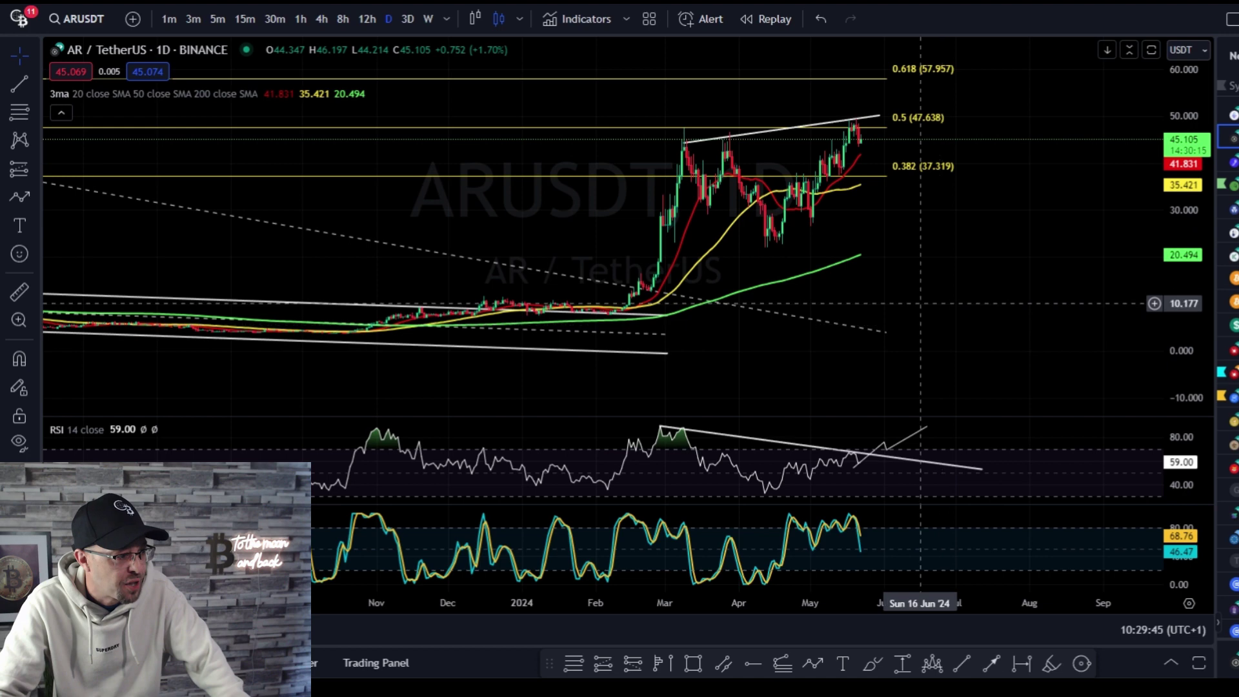
double_click(961, 283)
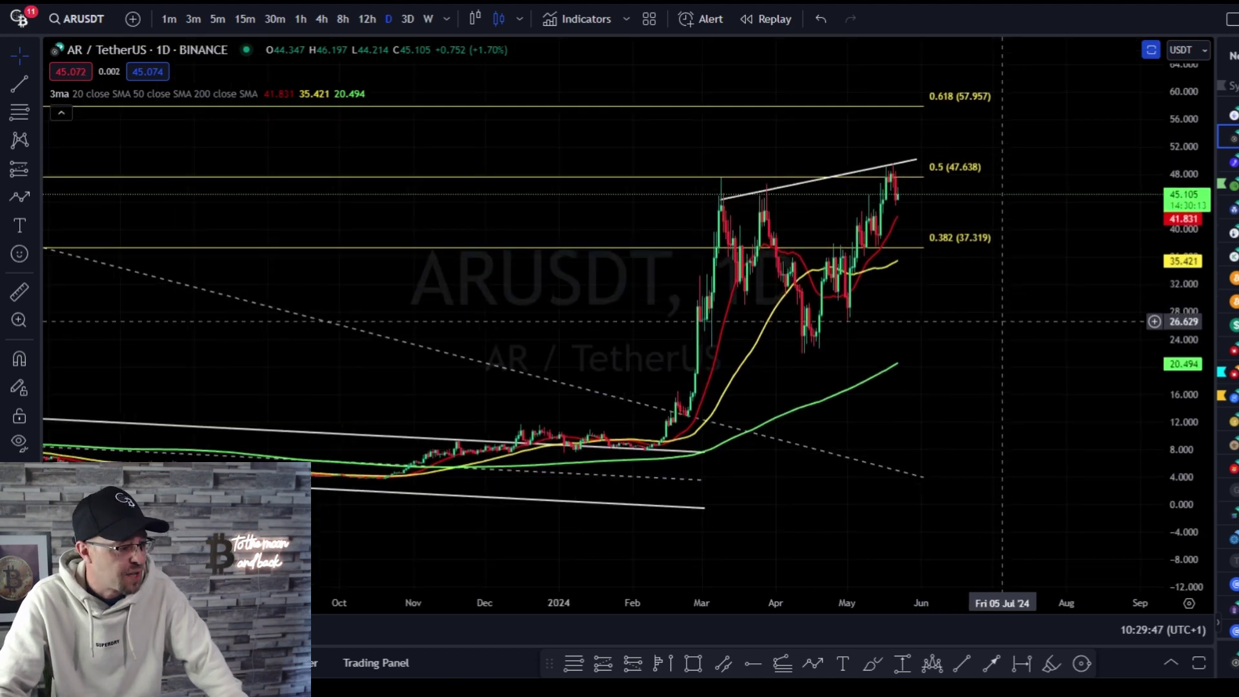
- Draw a Fibonacci retracement from the late-January low 7.561 to the recent high 49.808
click(573, 663)
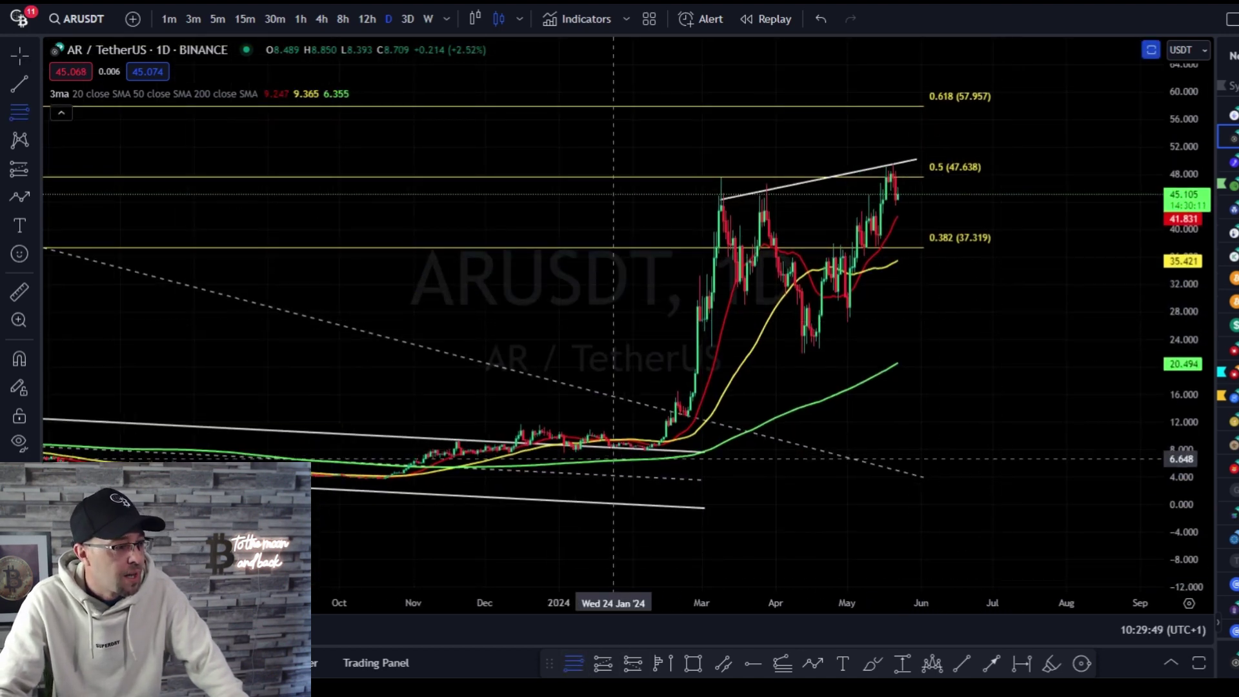
click(621, 451)
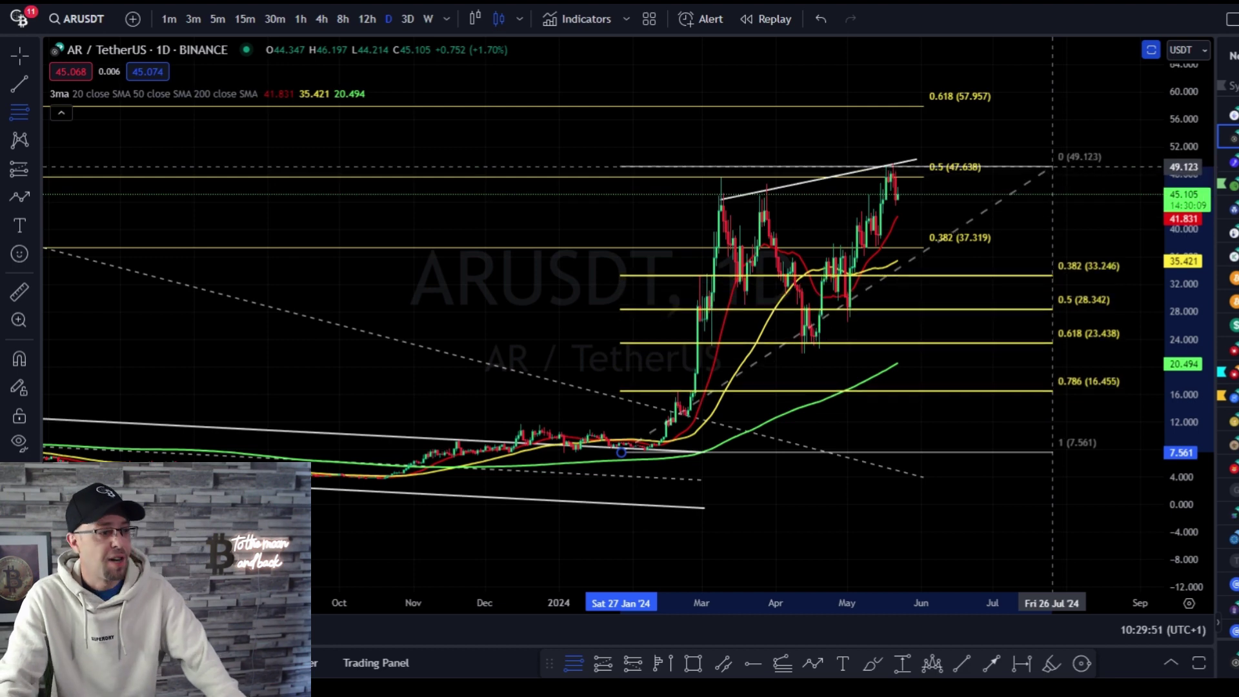
click(1052, 161)
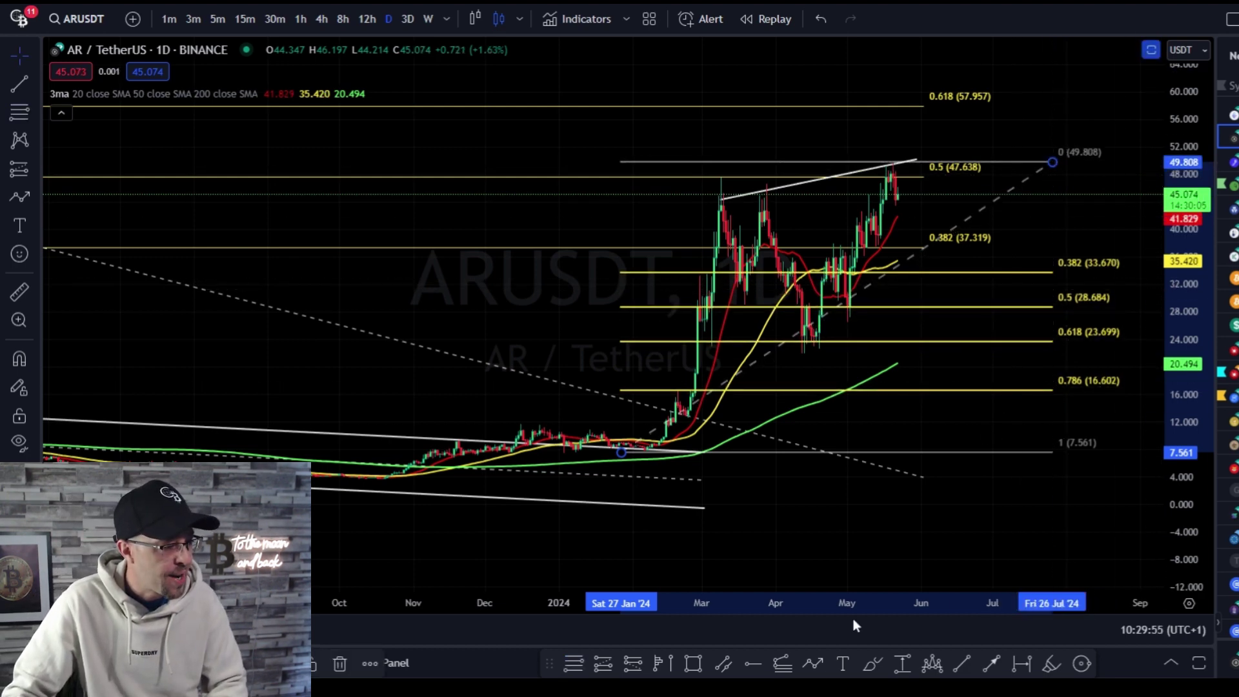
- Add horizontal price lines at 33.480 and 23.775
click(751, 664)
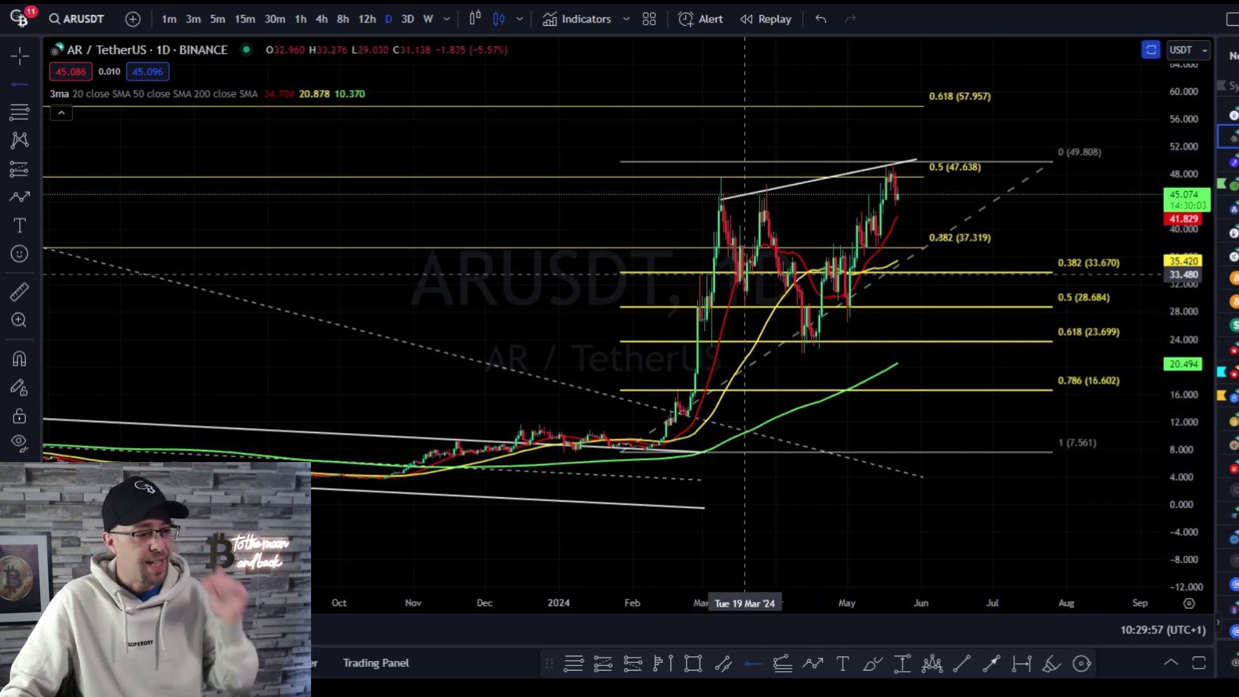
click(745, 274)
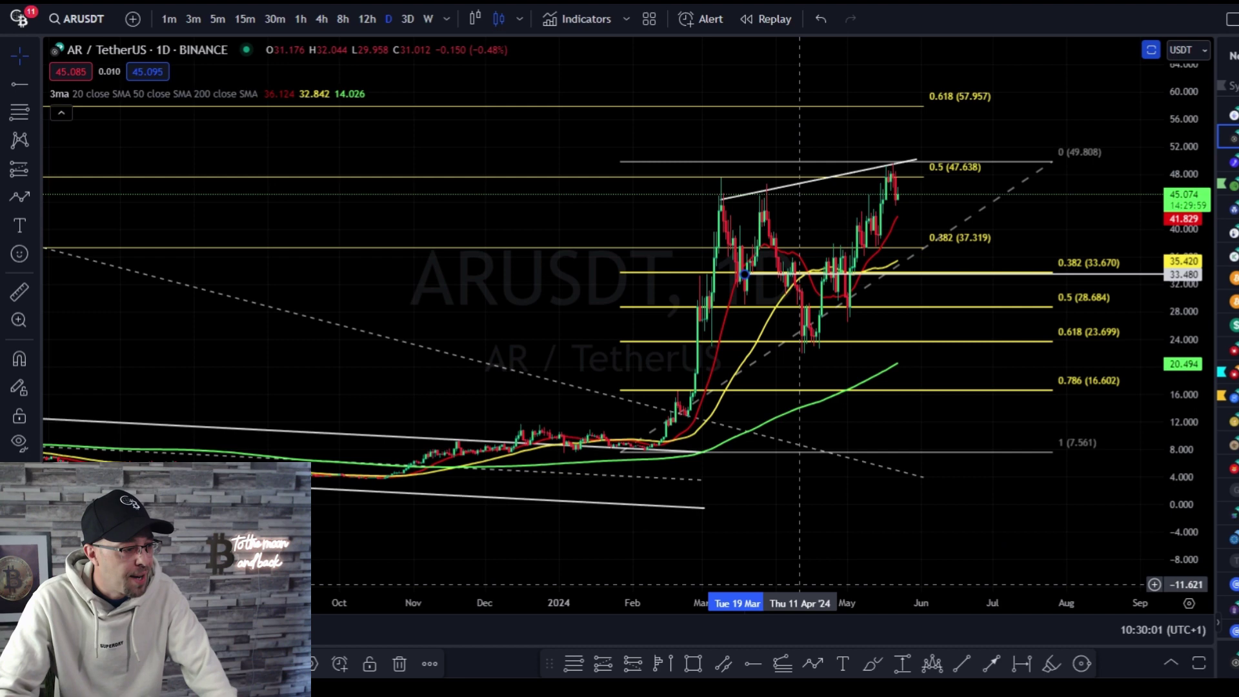
key(alt+h)
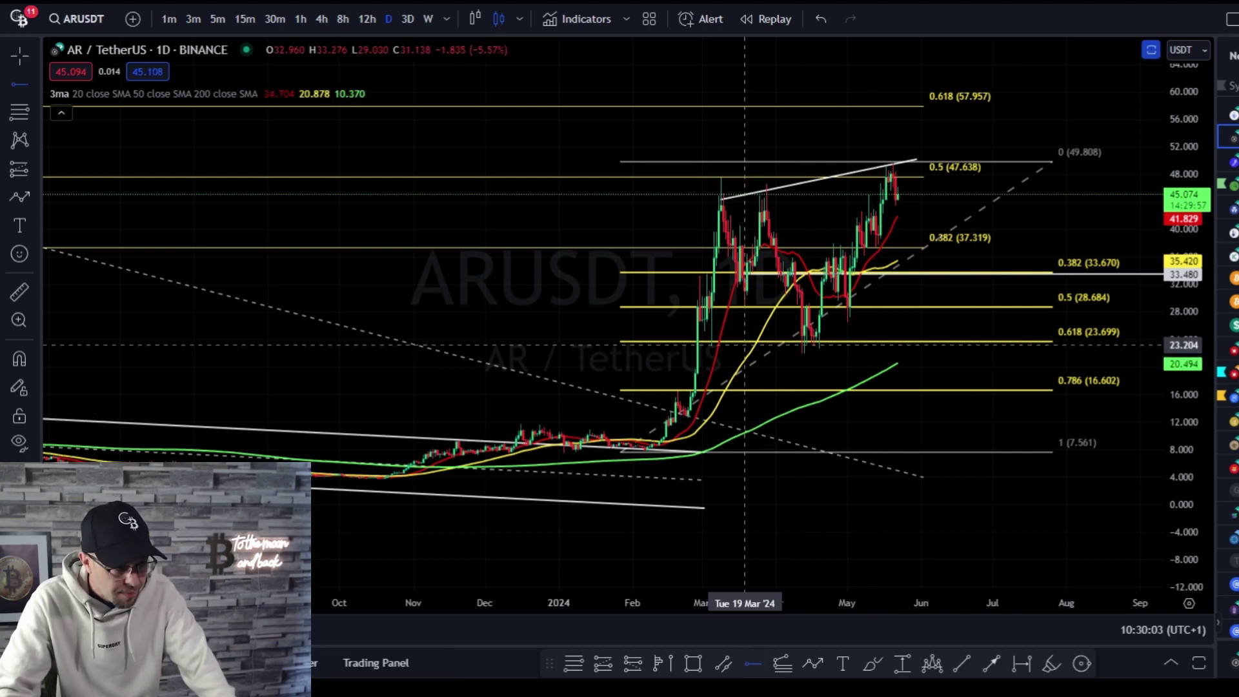
click(742, 341)
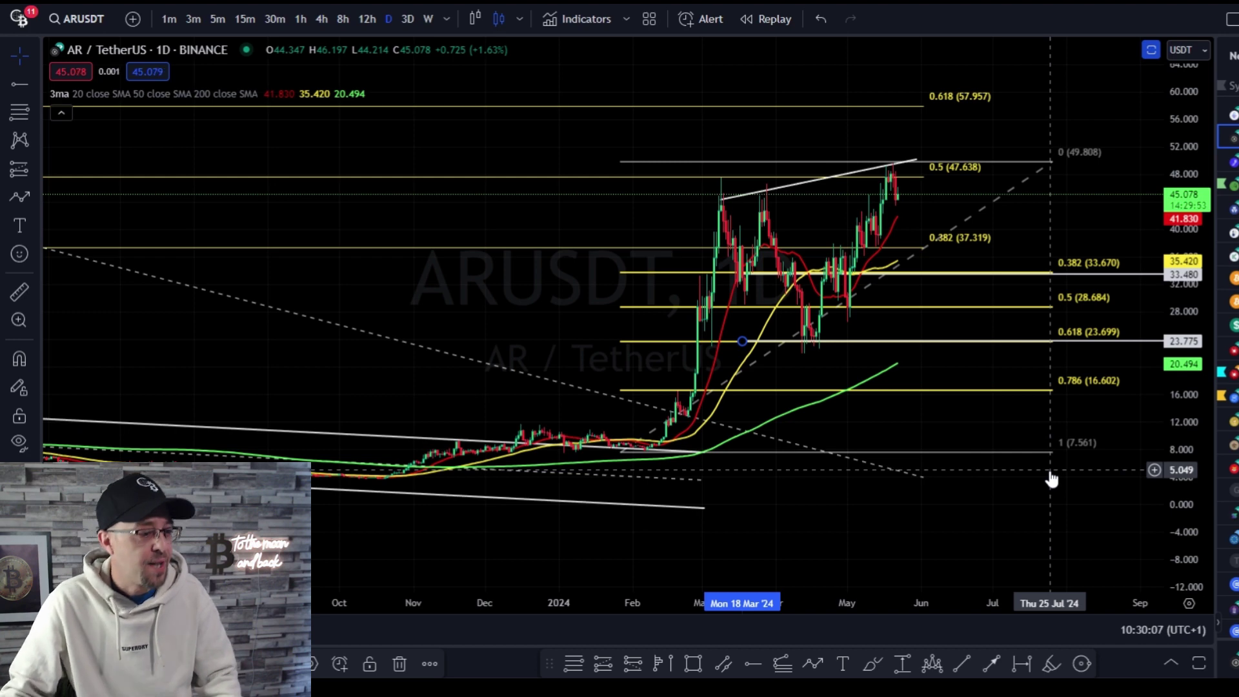
scroll(935, 387, up, 3)
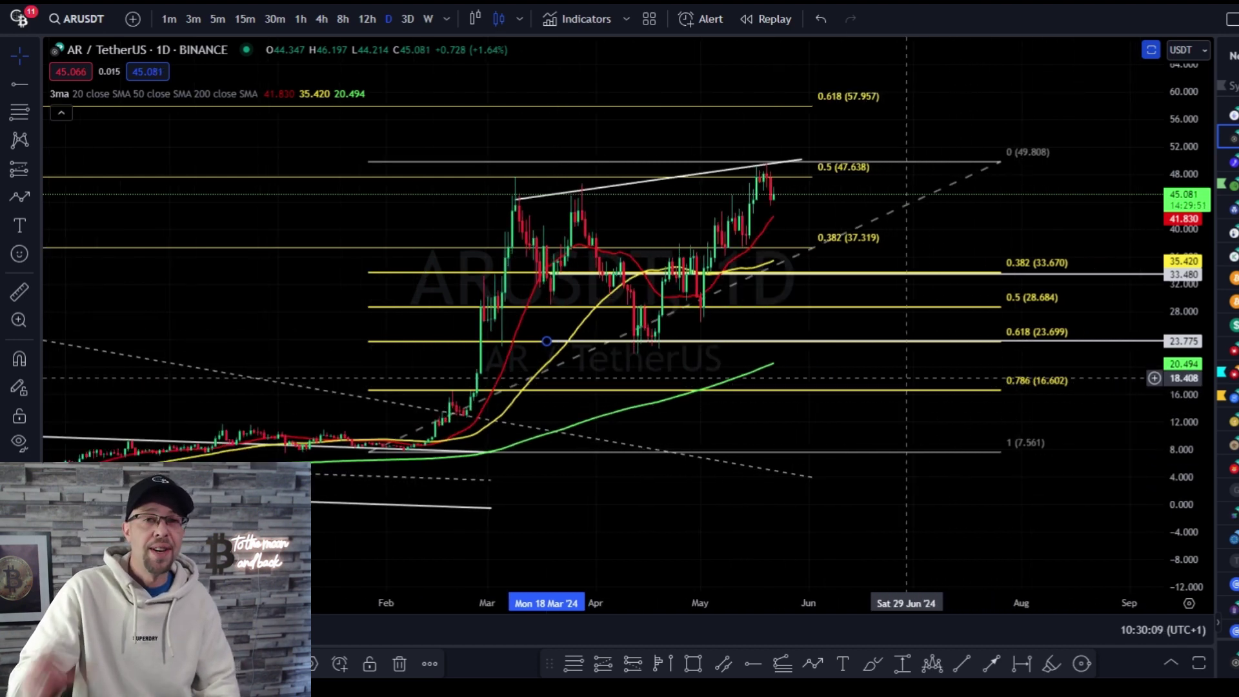